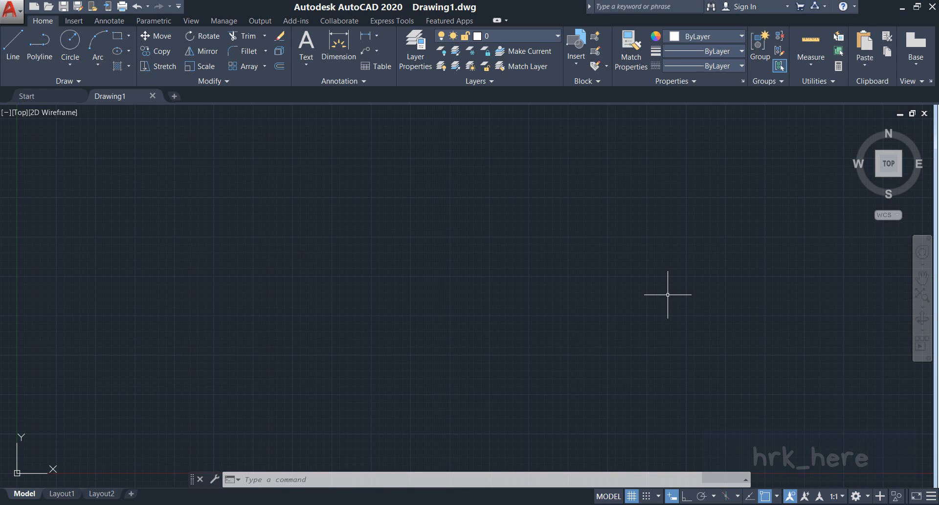
Step: Switch dynamic input off and back on
left_click(672, 497)
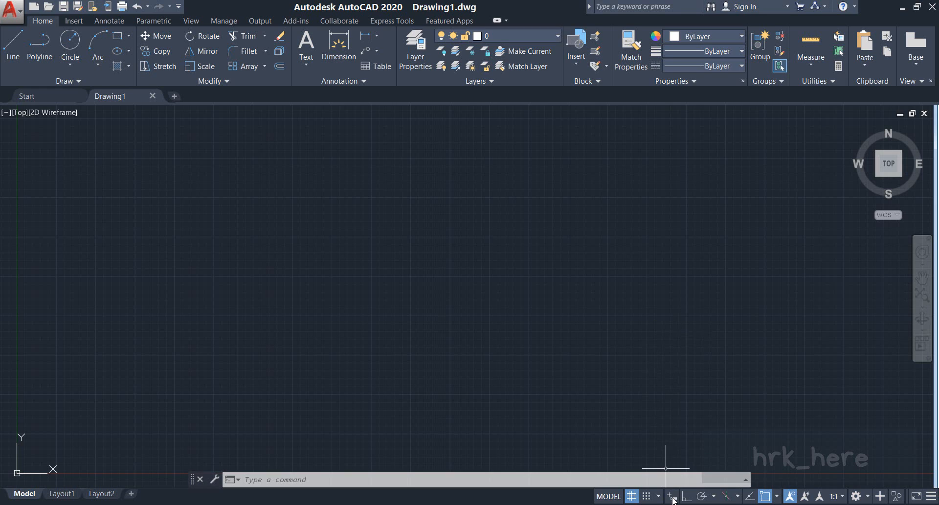
left_click(673, 497)
Step: Draw a Center, Radius circle centred at 0,0 with a radius of 15
left_click(72, 63)
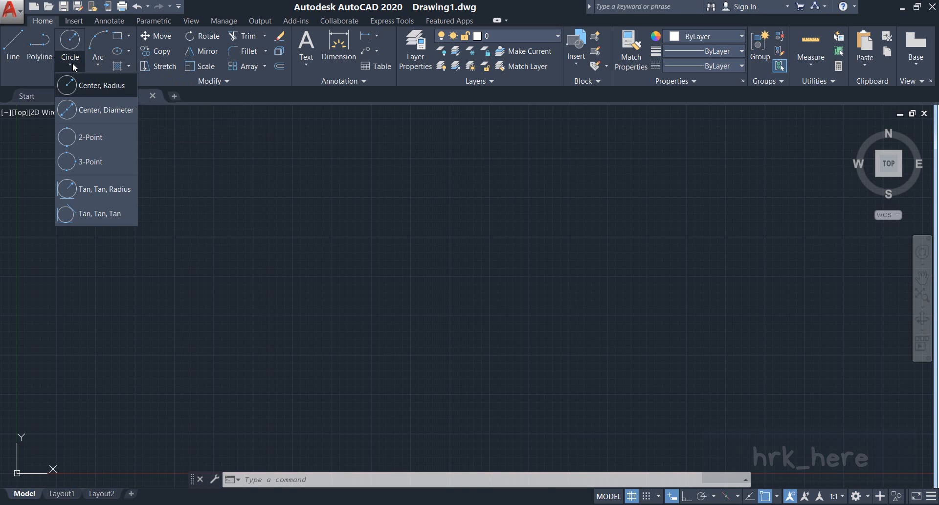
left_click(100, 87)
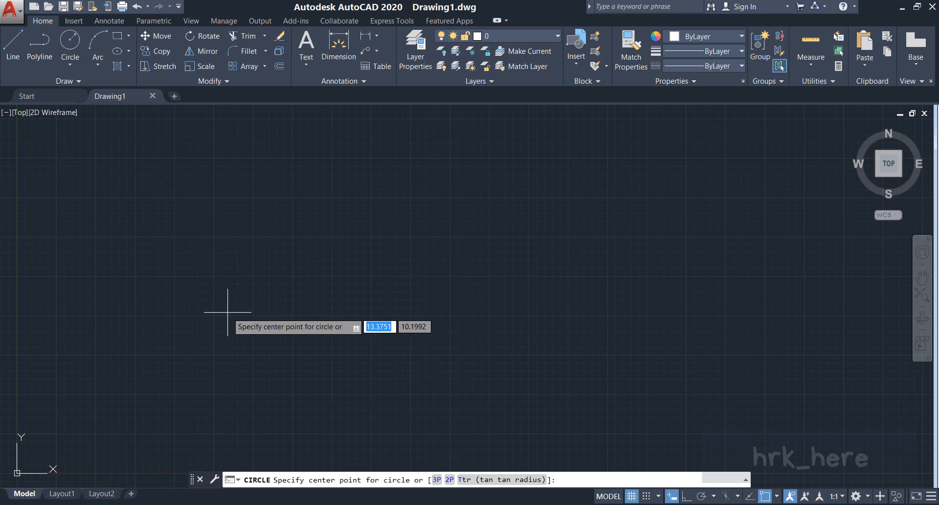
middle_click_drag(225, 314, 295, 245)
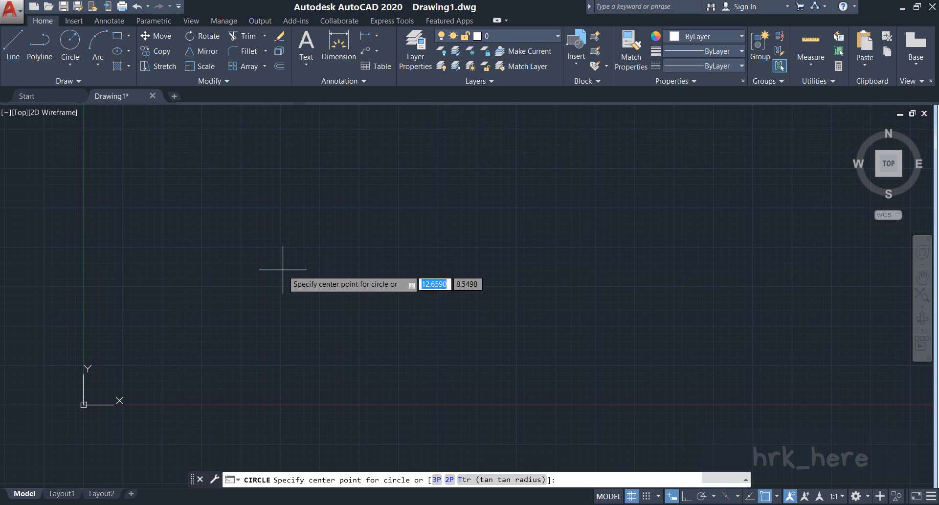
type("0")
key("Tab")
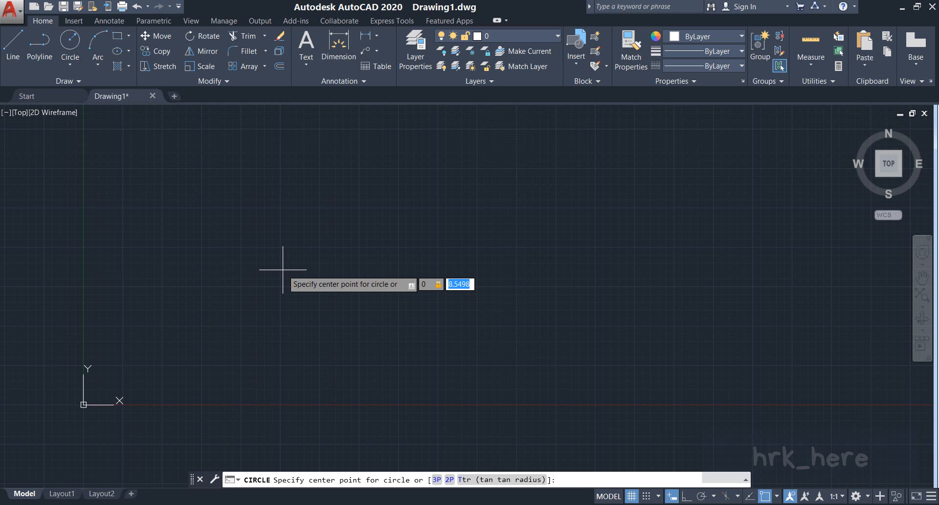
type("0")
key("Return")
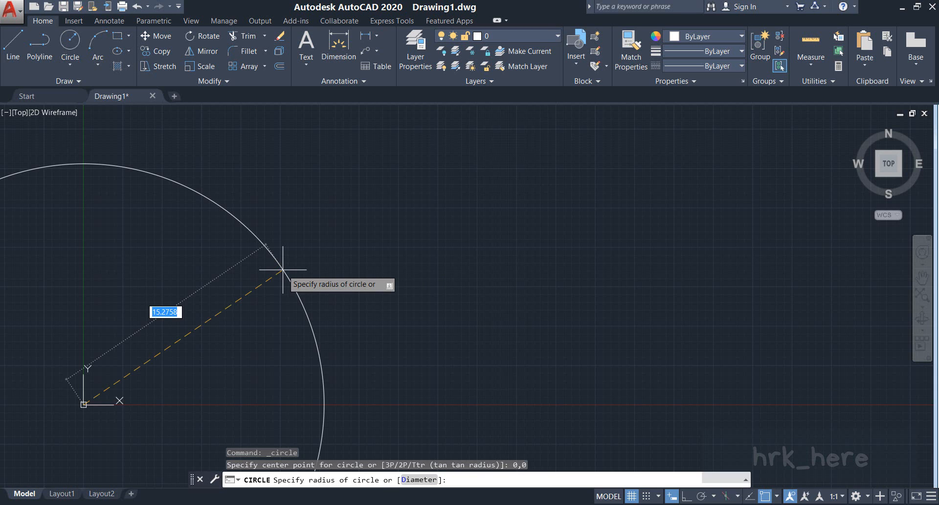
scroll(251, 268, "down", 5)
middle_click_drag(209, 318, 280, 260)
middle_click_drag(303, 195, 286, 230)
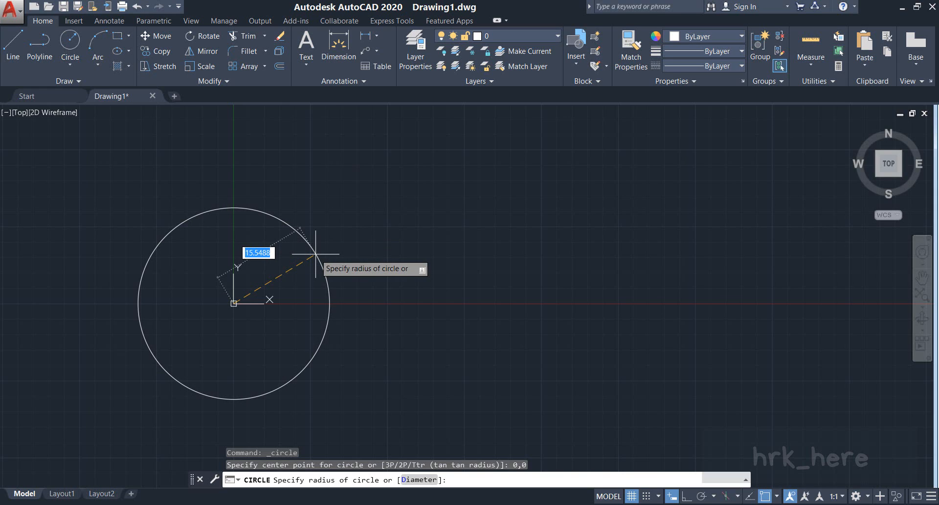
type("15")
key("Return")
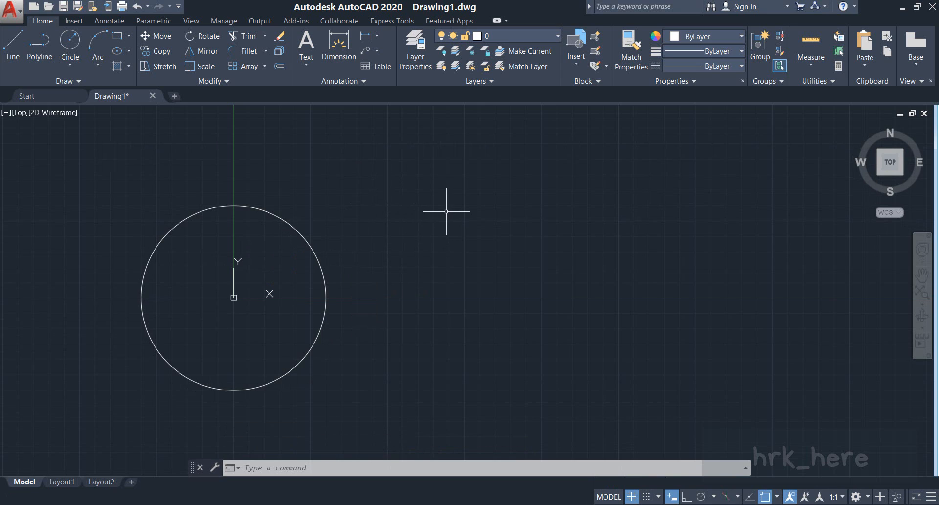
Step: Draw a Center, Diameter circle with a diameter of 30 in the empty area up and to the right of the first circle
middle_click_drag(445, 211, 388, 228)
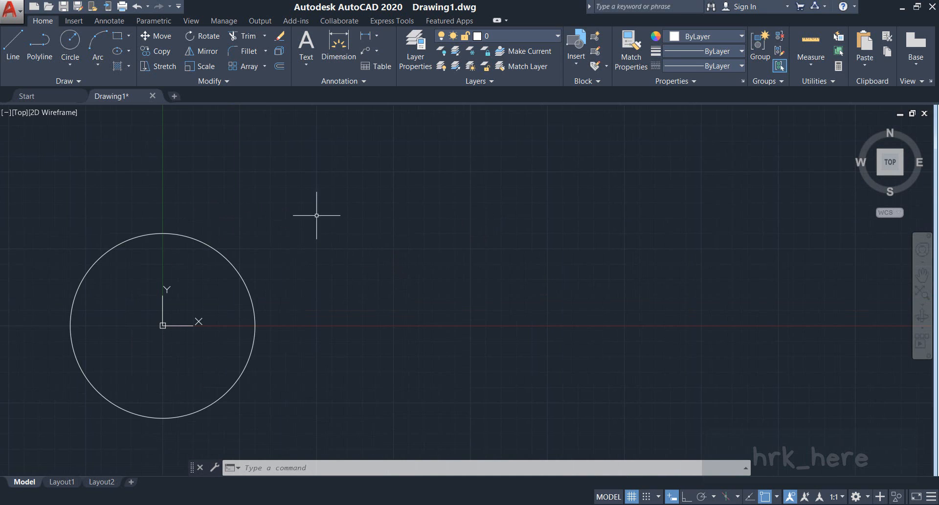
left_click(69, 64)
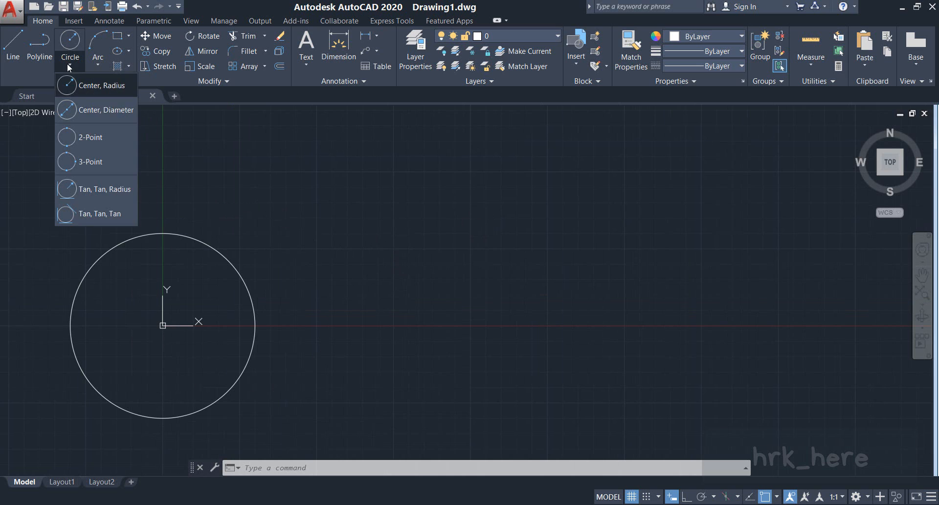
left_click(95, 111)
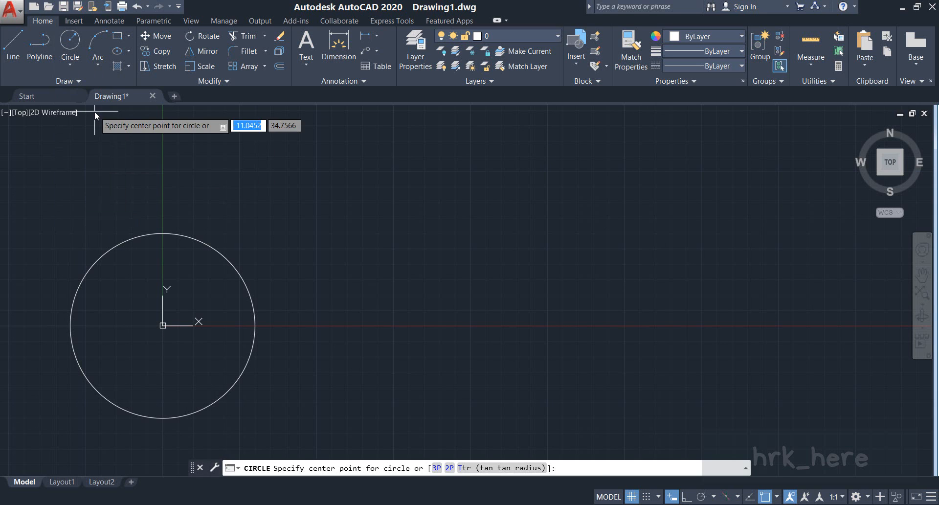
middle_click_drag(490, 189, 356, 276)
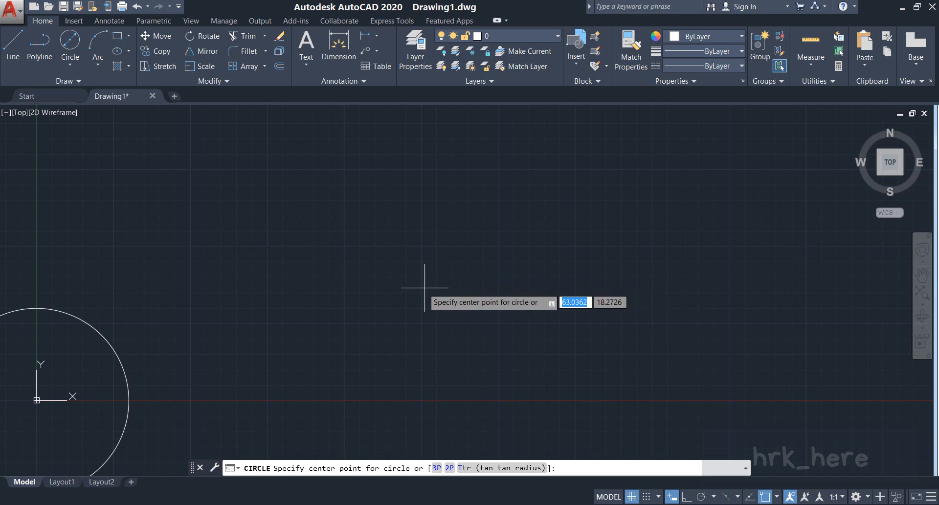
middle_click_drag(367, 205, 383, 287)
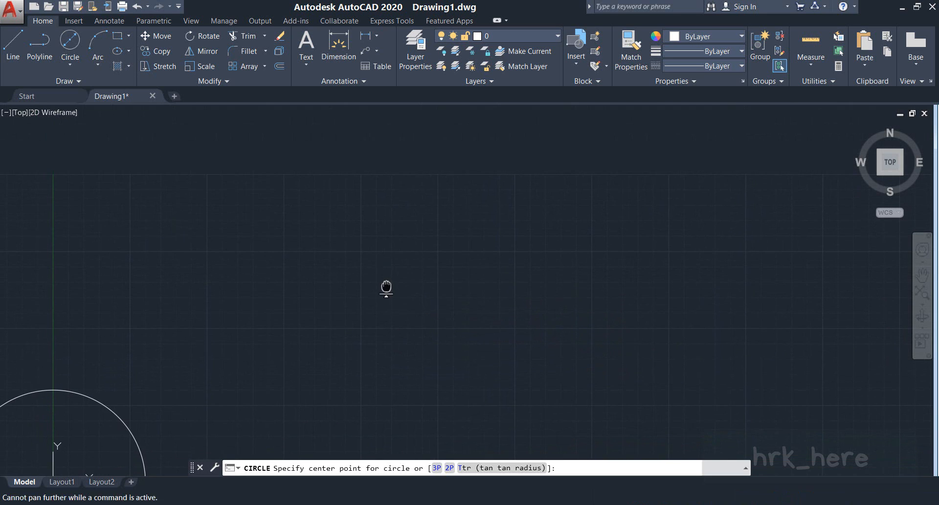
left_click(351, 244)
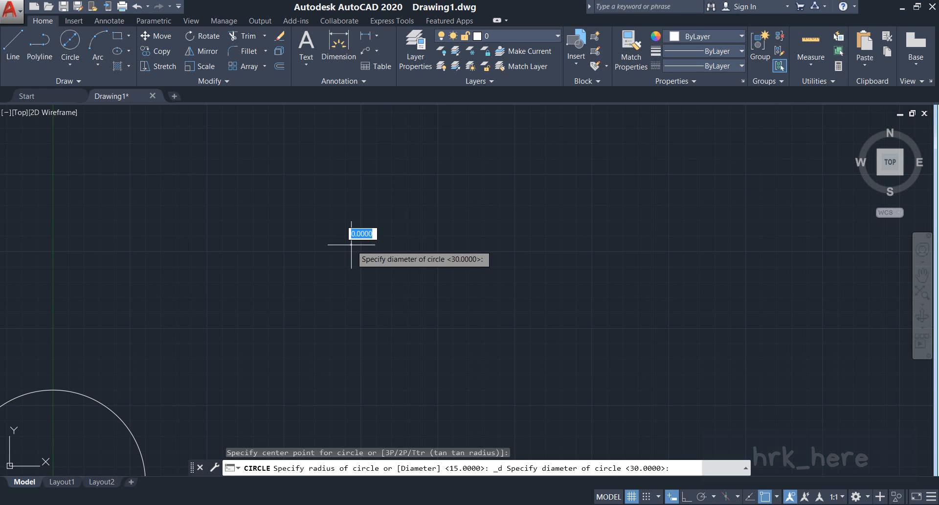
type("30")
key("Return")
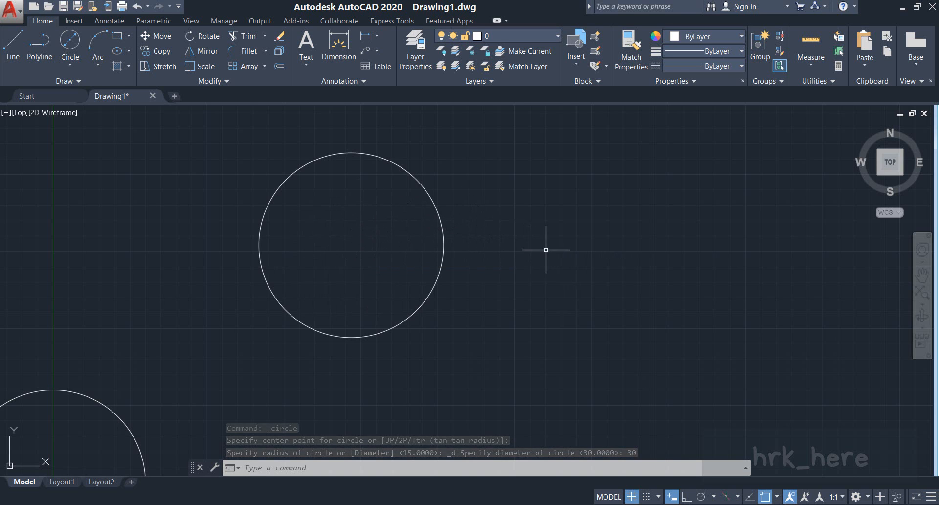
Step: Draw a single line sloping down to the right in the empty space to the right of the second circle
mouse_move(546, 250)
middle_mouse_down()
mouse_move(447, 260)
mouse_move(456, 253)
middle_mouse_up()
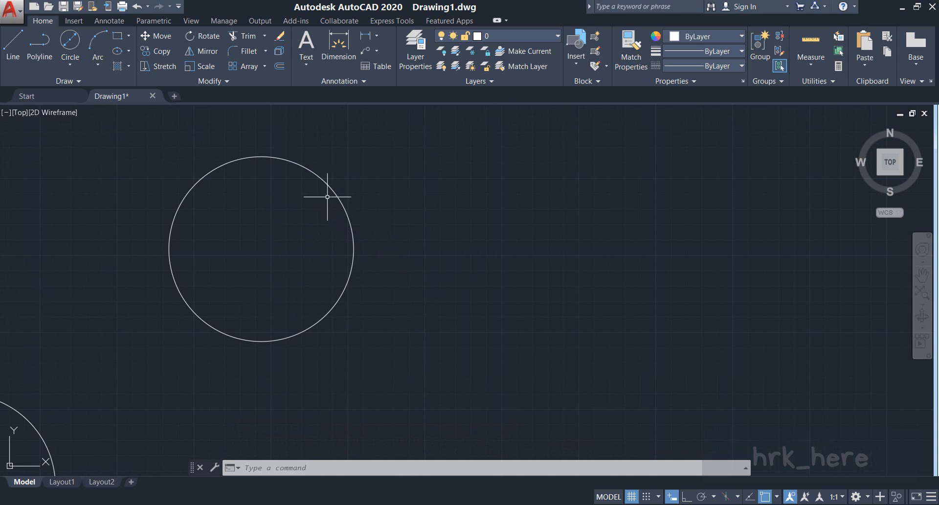
left_click(74, 66)
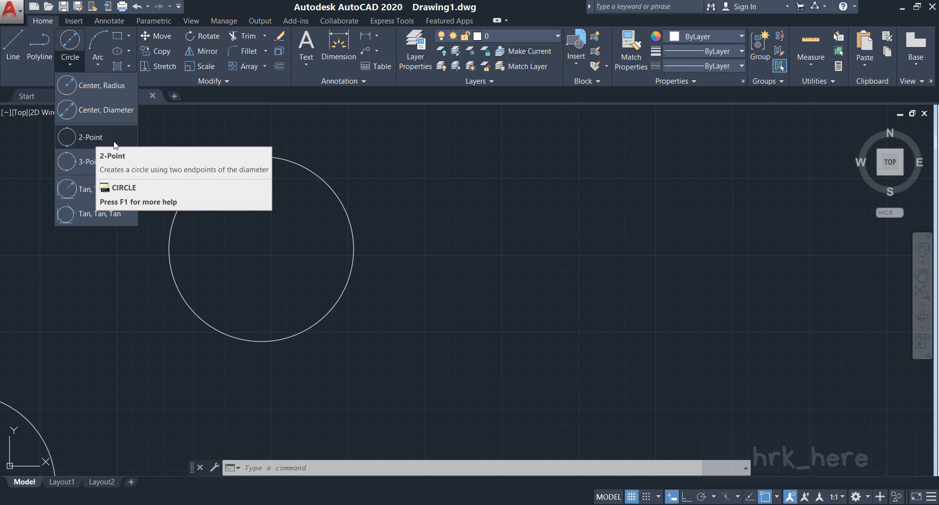
left_click(510, 225)
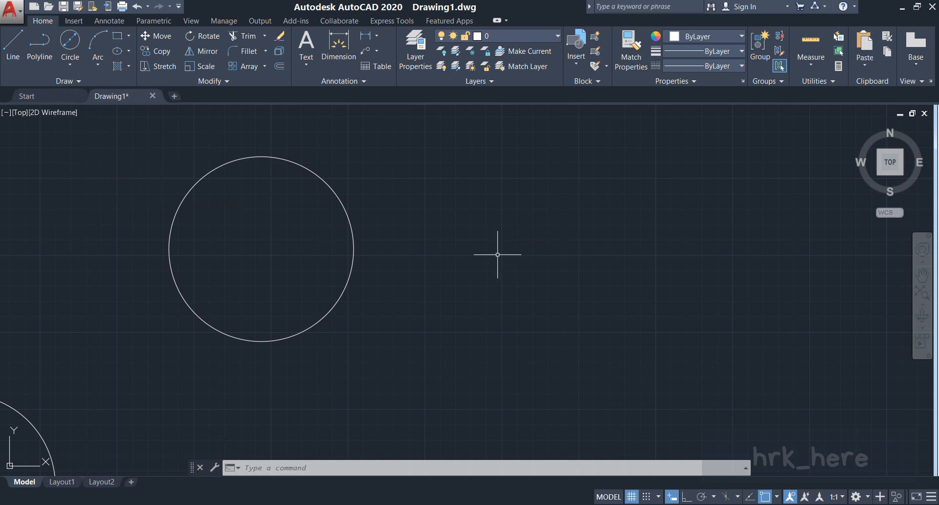
middle_click_drag(499, 251, 371, 284)
scroll(371, 285, "down", 2)
middle_click_drag(371, 284, 324, 287)
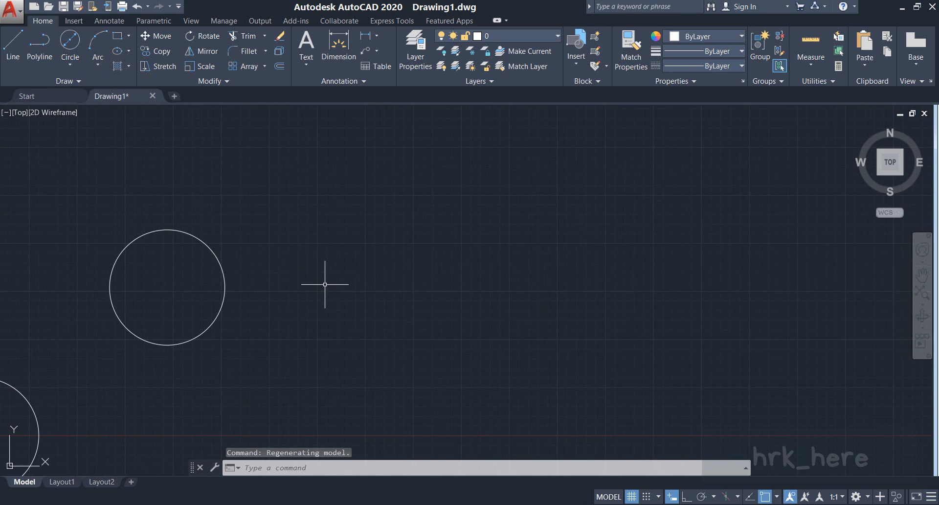
left_click(15, 54)
middle_click_drag(424, 319, 314, 351)
left_click(259, 234)
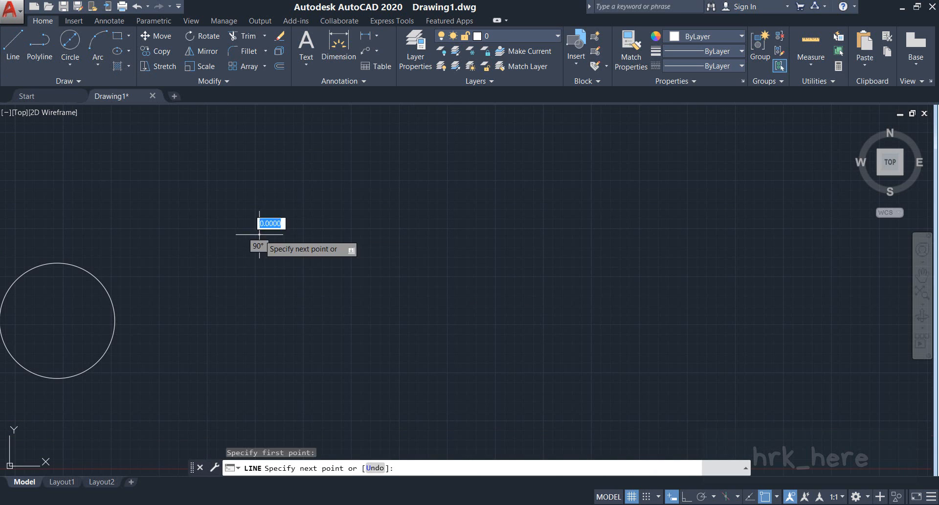
left_click(387, 285)
right_click(465, 254)
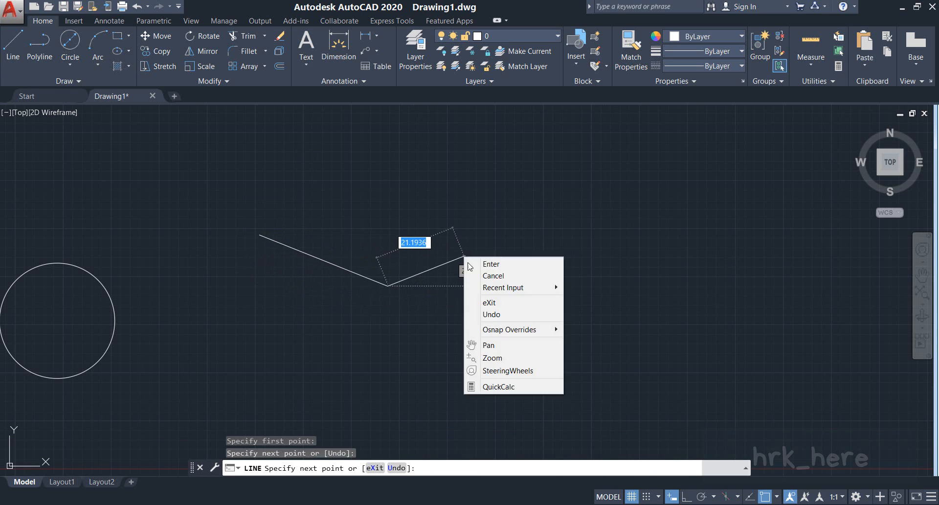
left_click(474, 266)
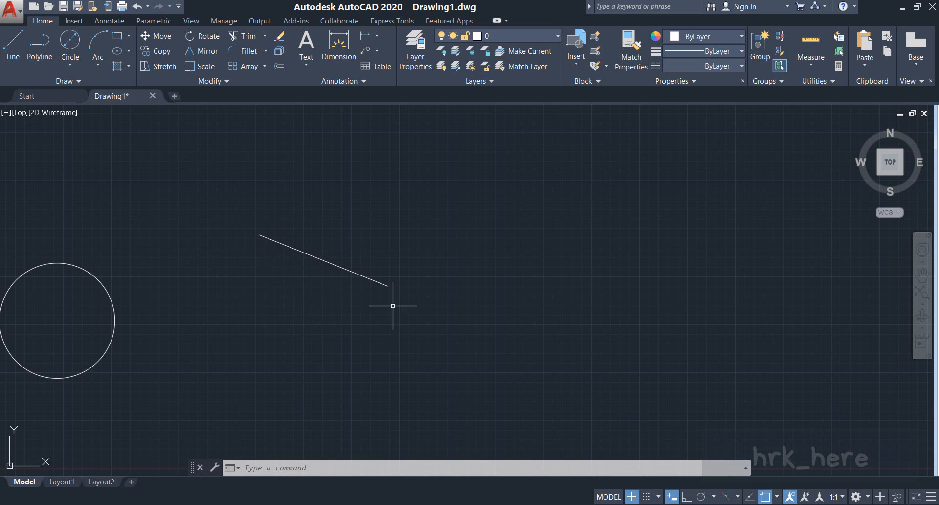
Step: Draw a 2-Point circle whose diameter runs between the two endpoints of the sloping line
left_click(70, 65)
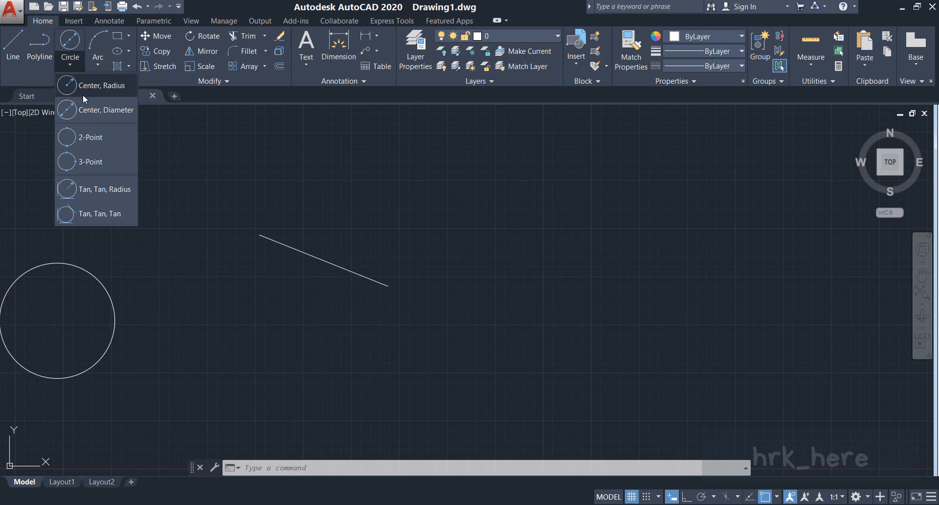
left_click(104, 140)
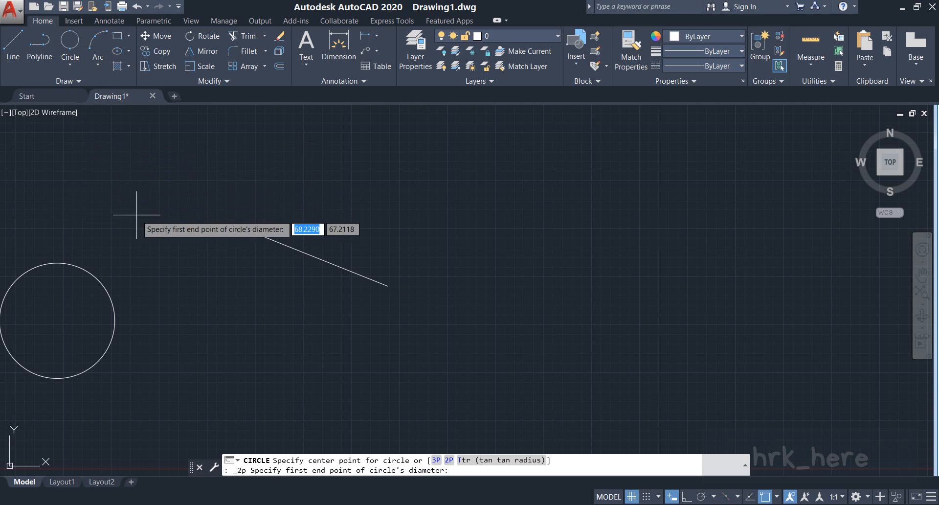
left_click(259, 235)
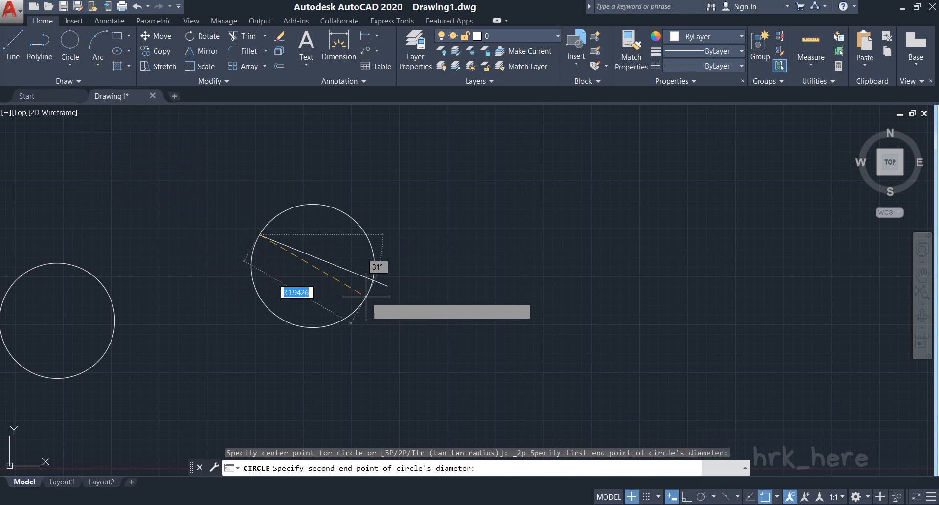
left_click(389, 284)
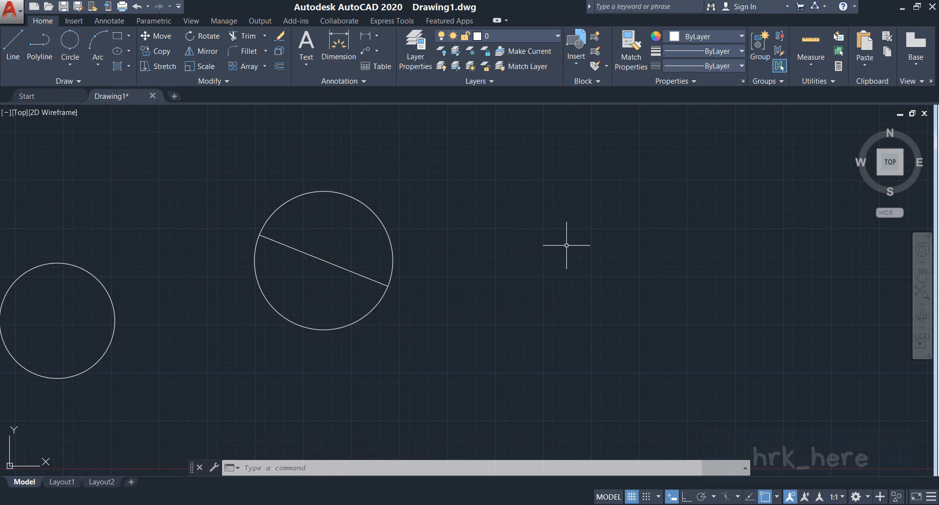
Step: Draw two connected lines forming an open V shape to the right of the circle with the diameter line
middle_click_drag(563, 246, 423, 239)
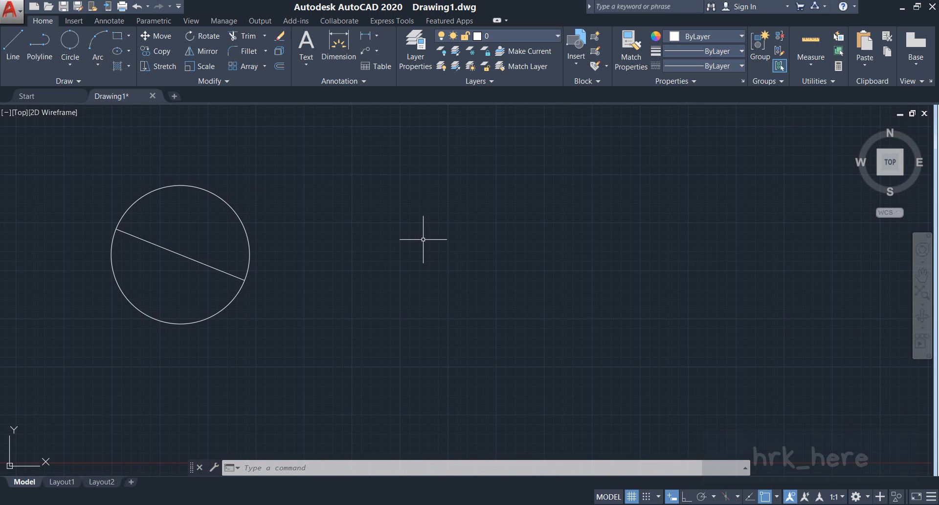
left_click(70, 63)
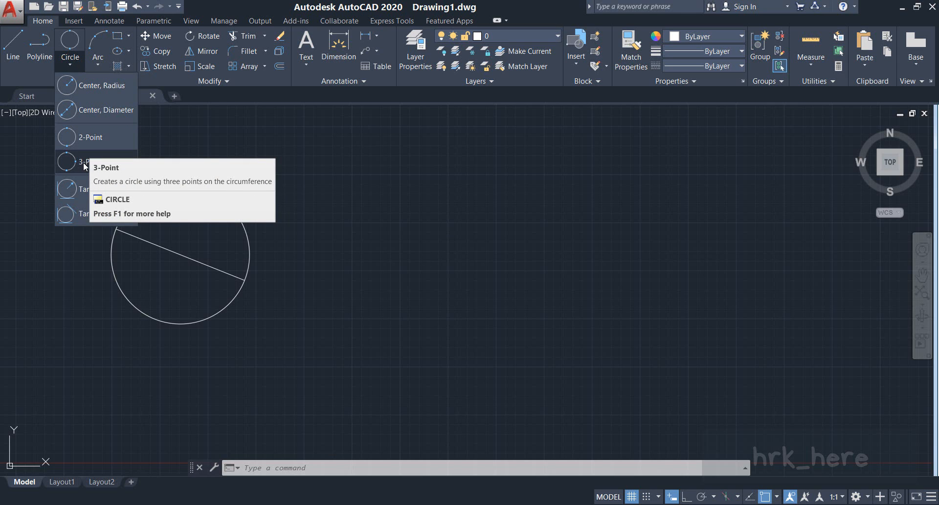
key("Escape")
middle_click_drag(436, 287, 343, 290)
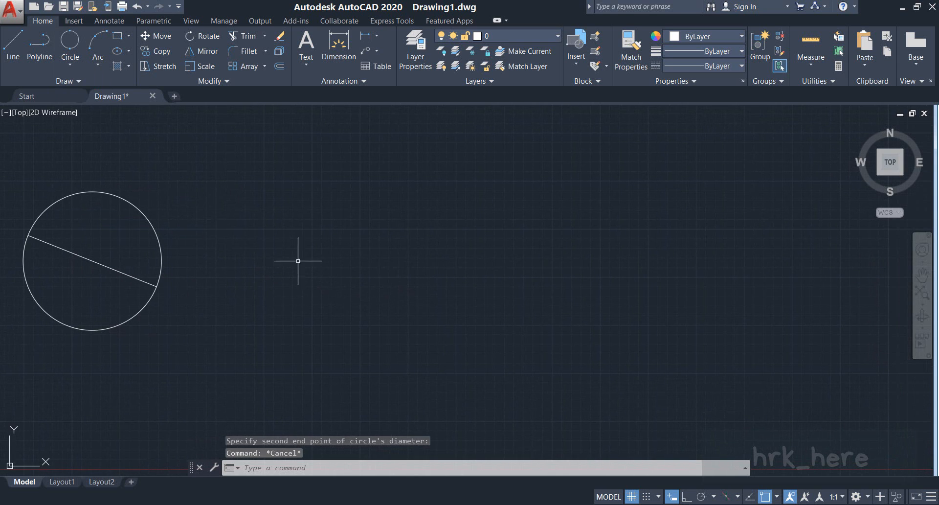
left_click(14, 56)
left_click(303, 236)
left_click(320, 363)
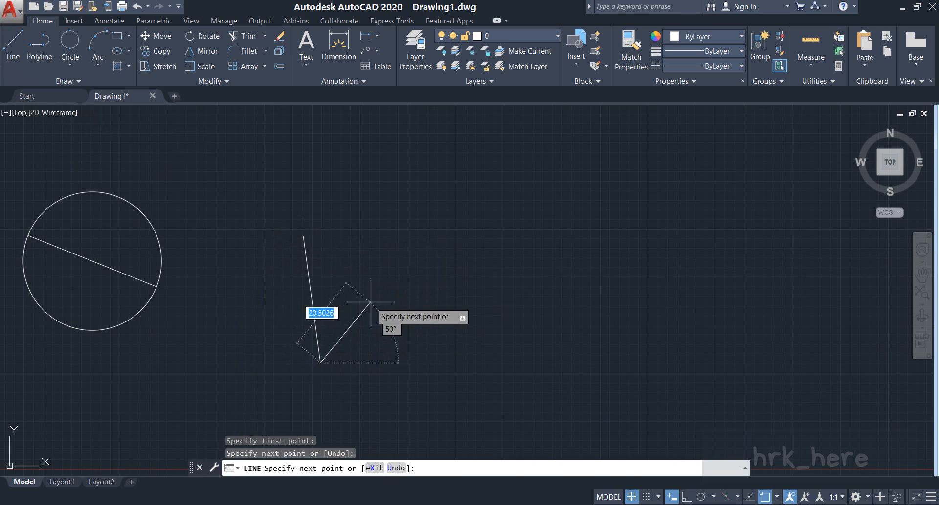
left_click(427, 277)
right_click(477, 280)
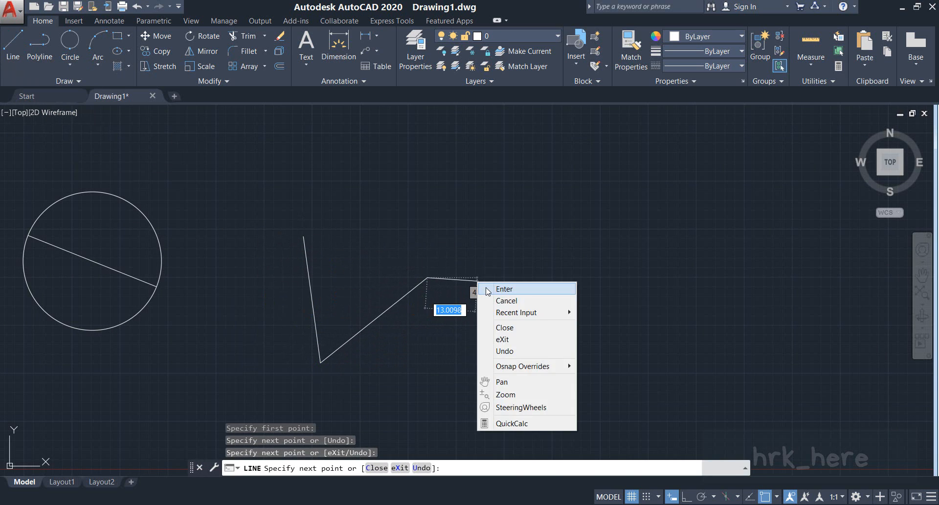
left_click(494, 289)
Step: Draw a 3-Point circle through the two free ends and the shared vertex of the open V-shaped lines
middle_click_drag(435, 340, 442, 316)
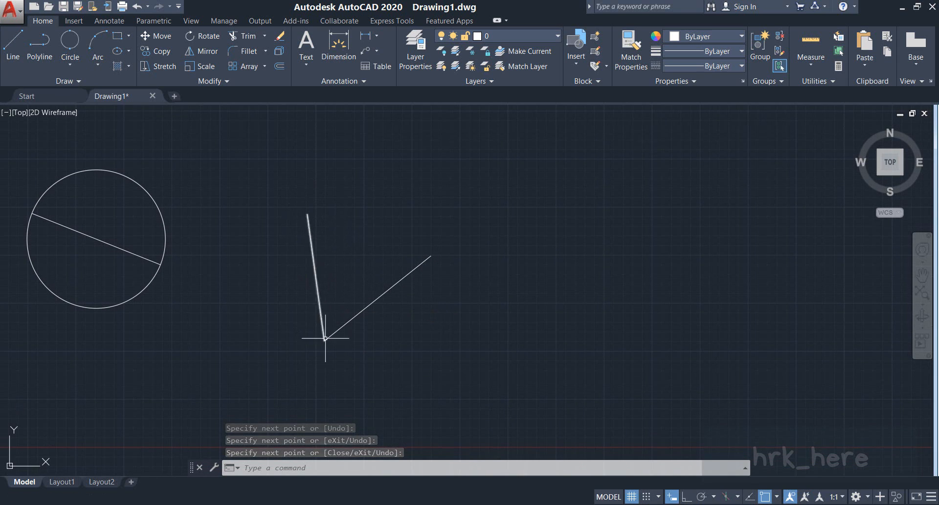
left_click(74, 65)
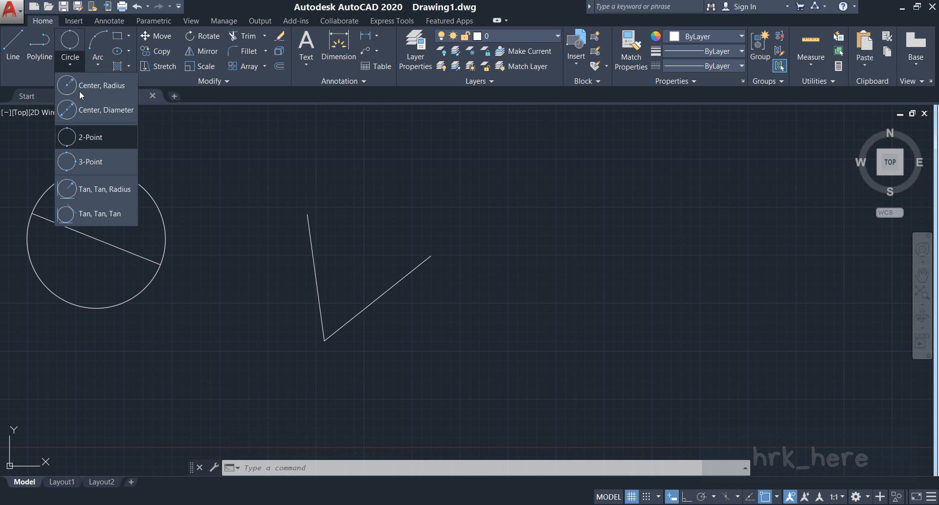
left_click(100, 161)
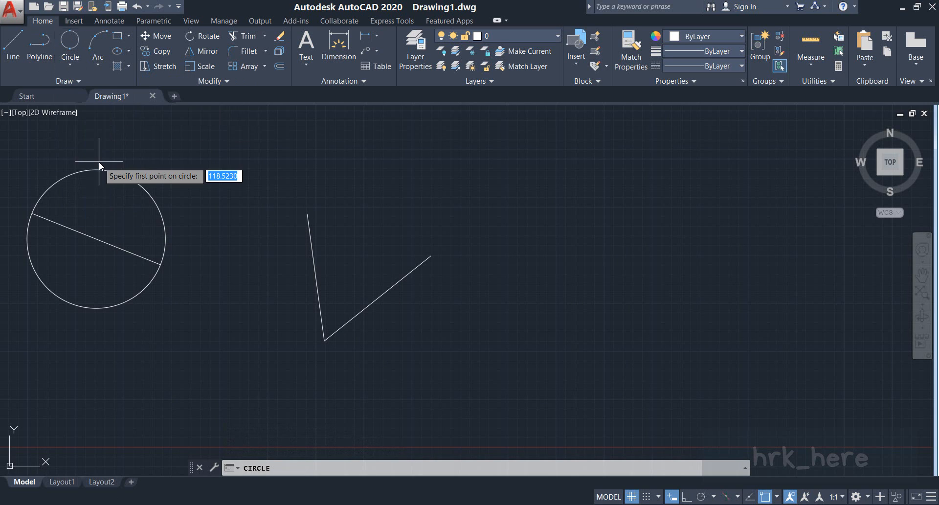
left_click(307, 214)
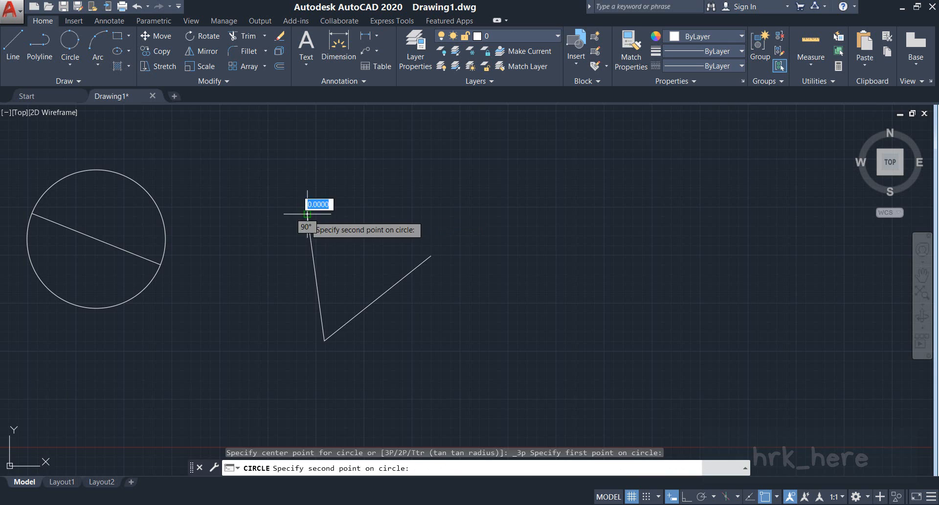
left_click(325, 338)
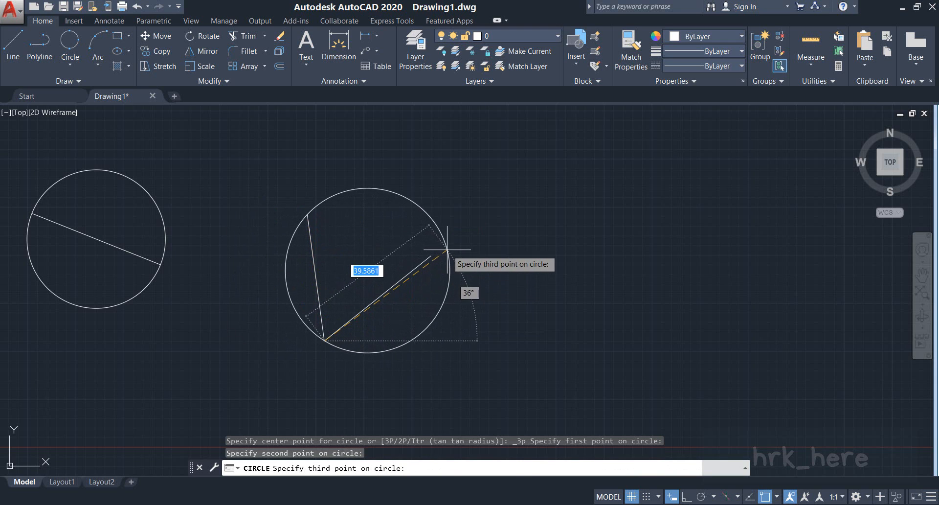
left_click(430, 256)
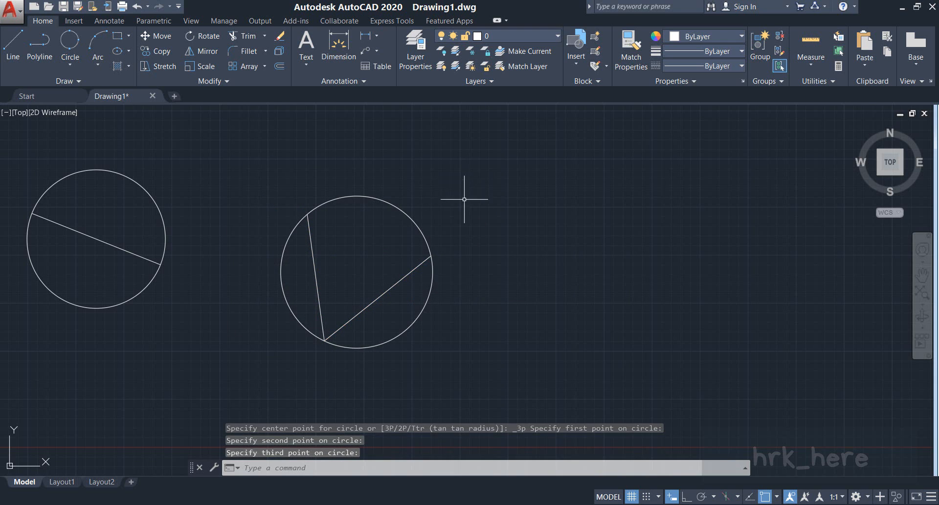
middle_click_drag(536, 243, 409, 213)
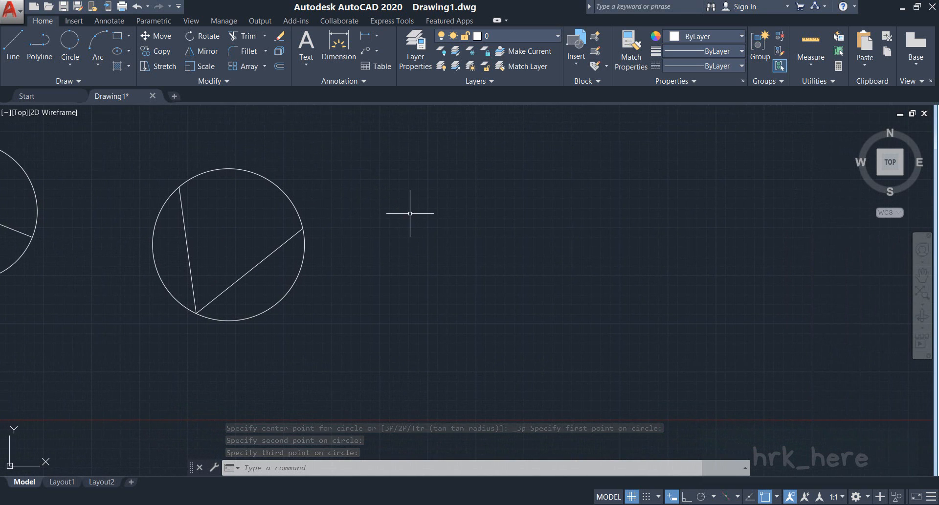
left_click(75, 57)
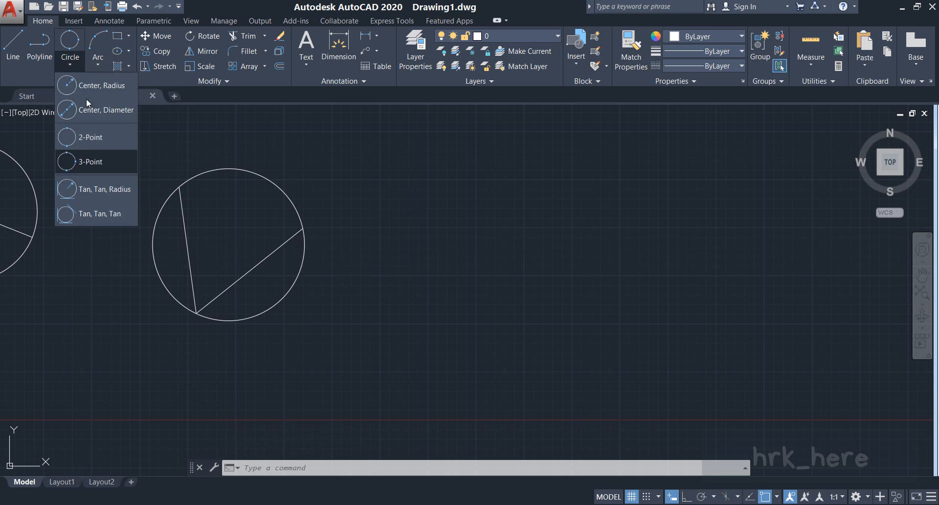
left_click(91, 161)
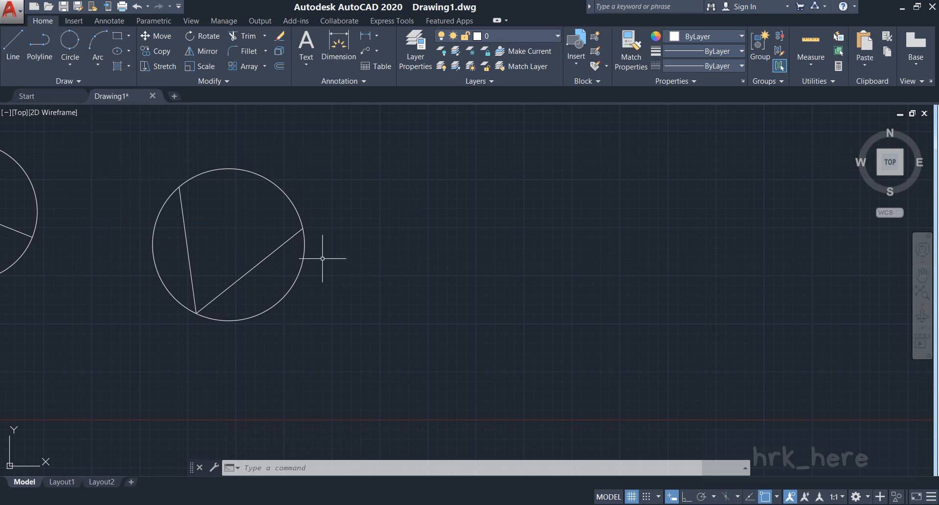
left_click(72, 66)
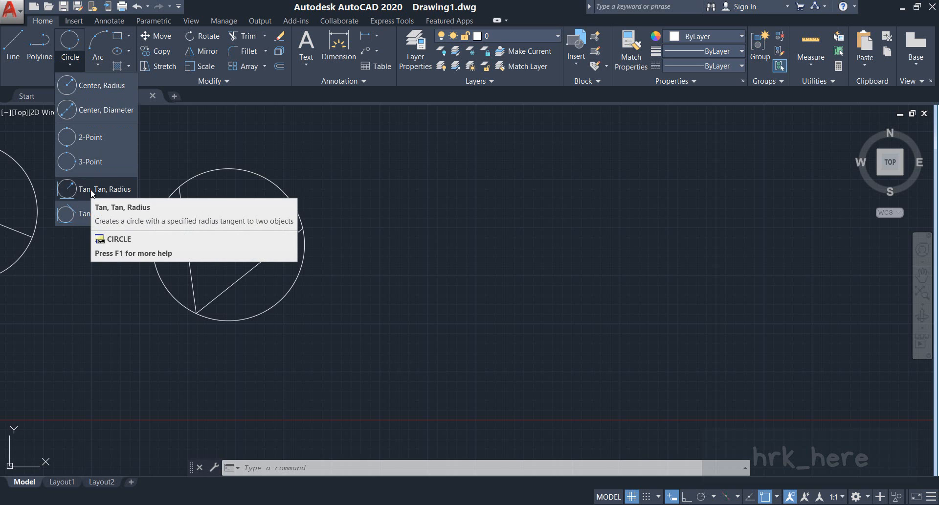
Step: Draw two connected lines forming a larger open V in the empty space to the right of the 3-Point circle
middle_click_drag(480, 252, 252, 260)
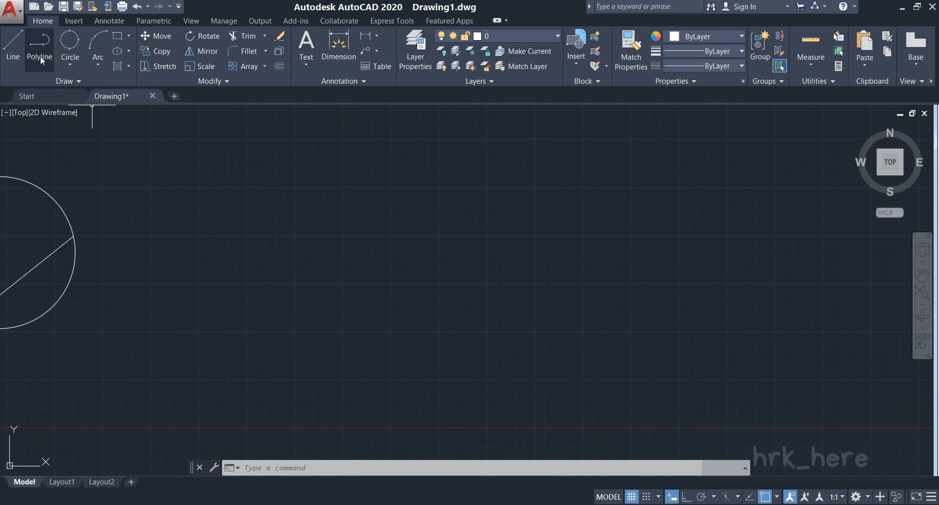
left_click(16, 56)
left_click(210, 199)
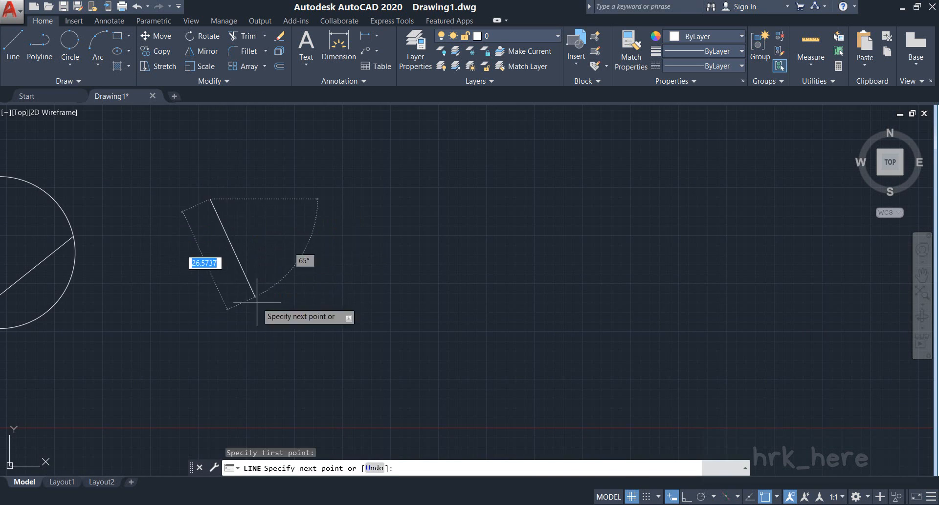
left_click(282, 377)
left_click(379, 208)
right_click(440, 204)
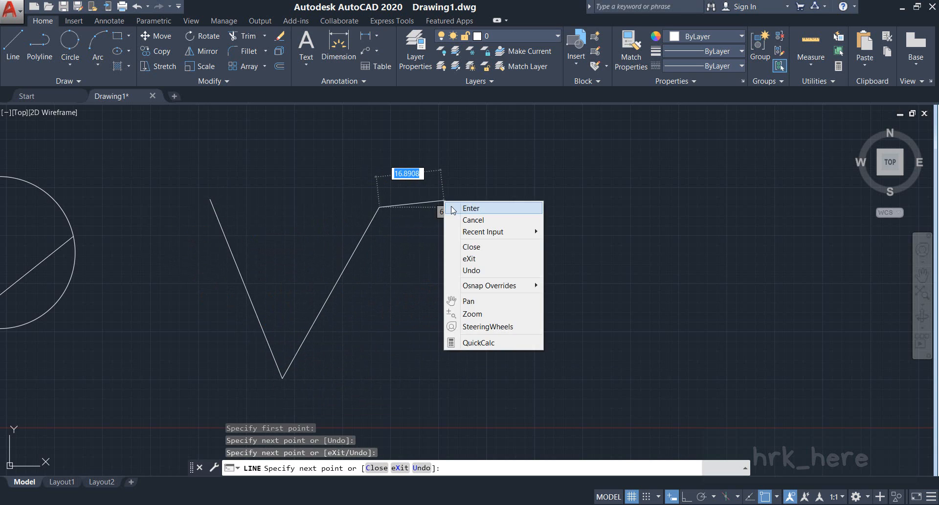
left_click(465, 208)
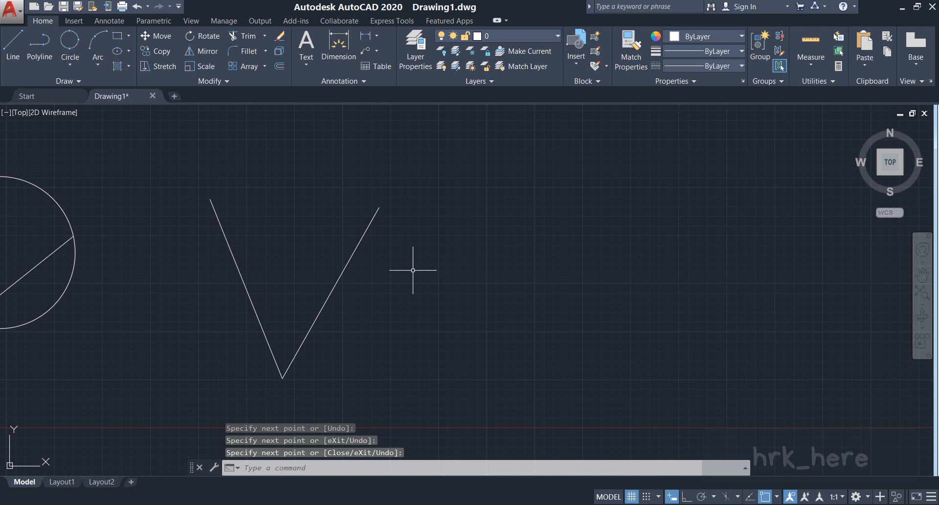
Step: Draw a Tan, Tan, Radius circle tangent to both lines of the new V with a radius of 20
left_click(71, 62)
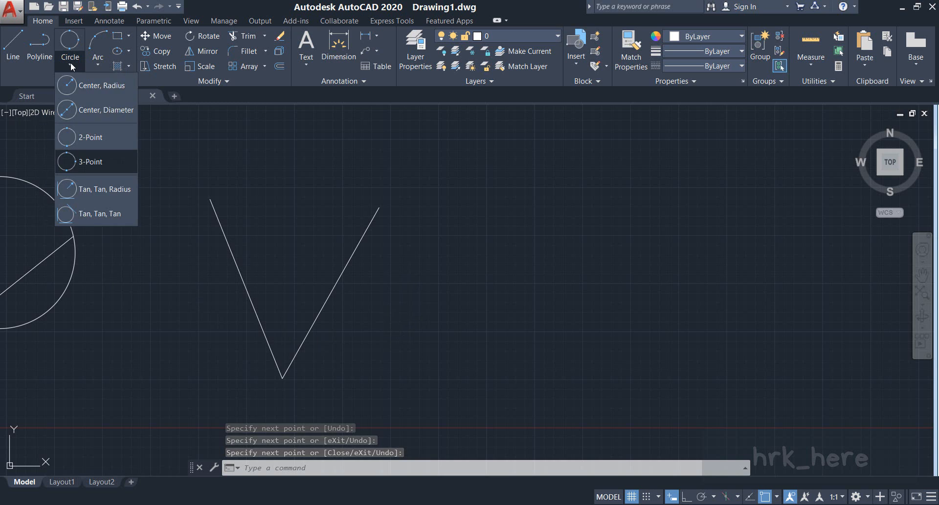
left_click(103, 189)
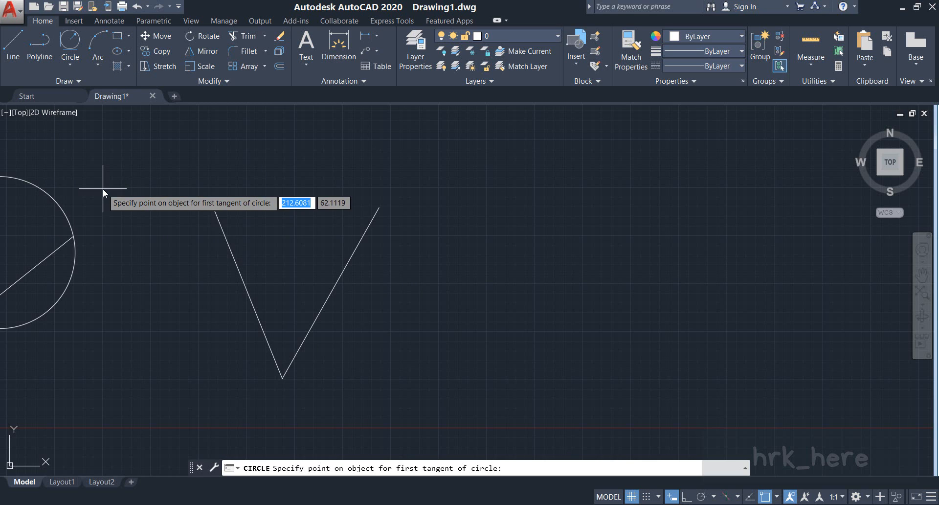
left_click(236, 264)
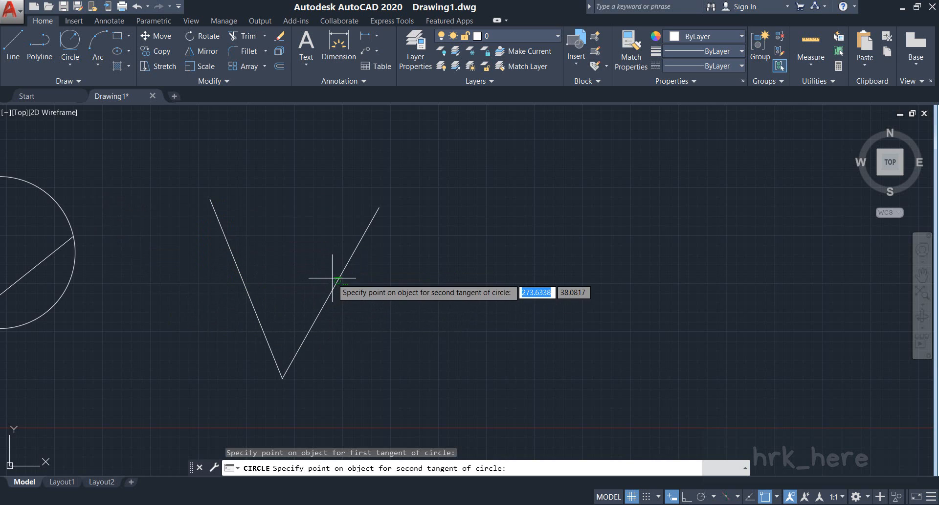
left_click(334, 277)
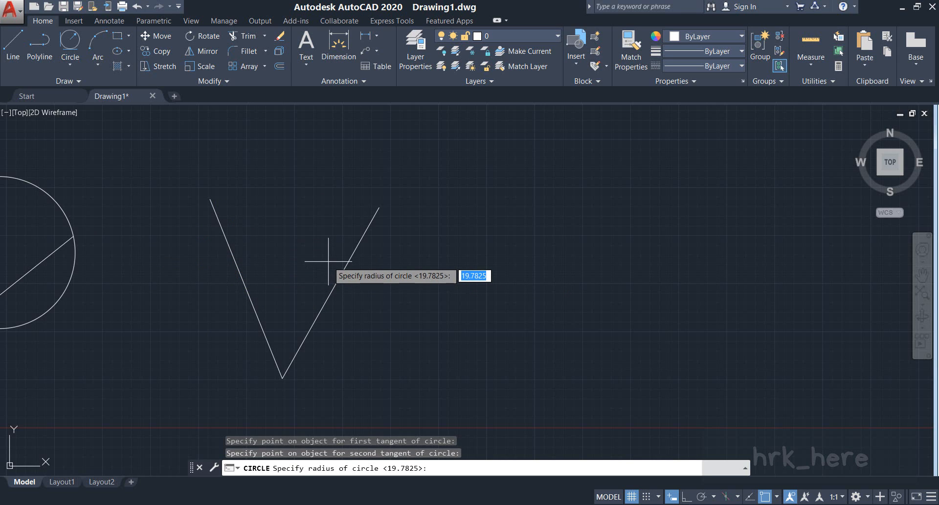
type("20")
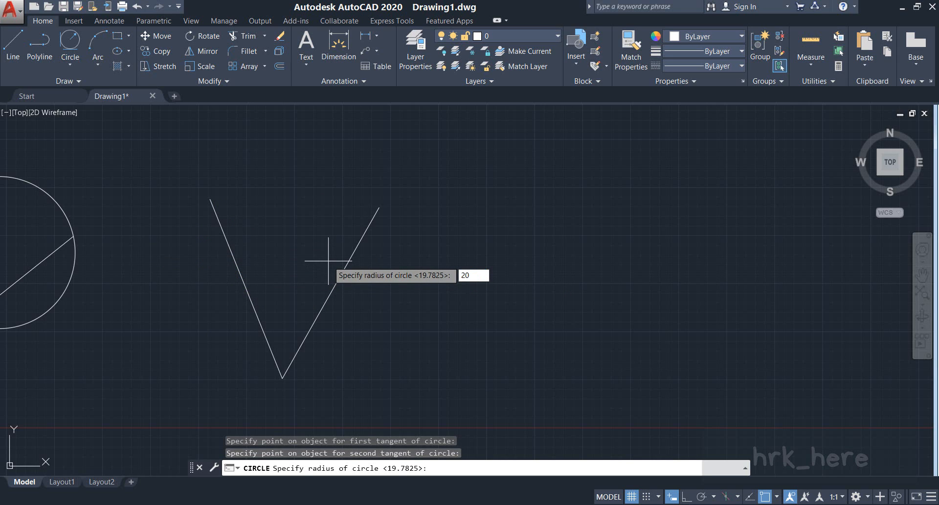
key("Return")
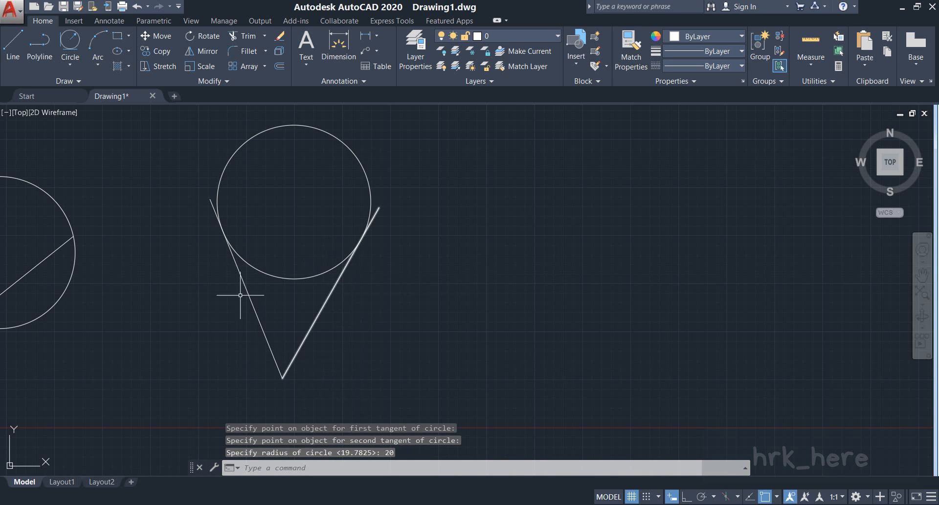
scroll(231, 219, "up", 2)
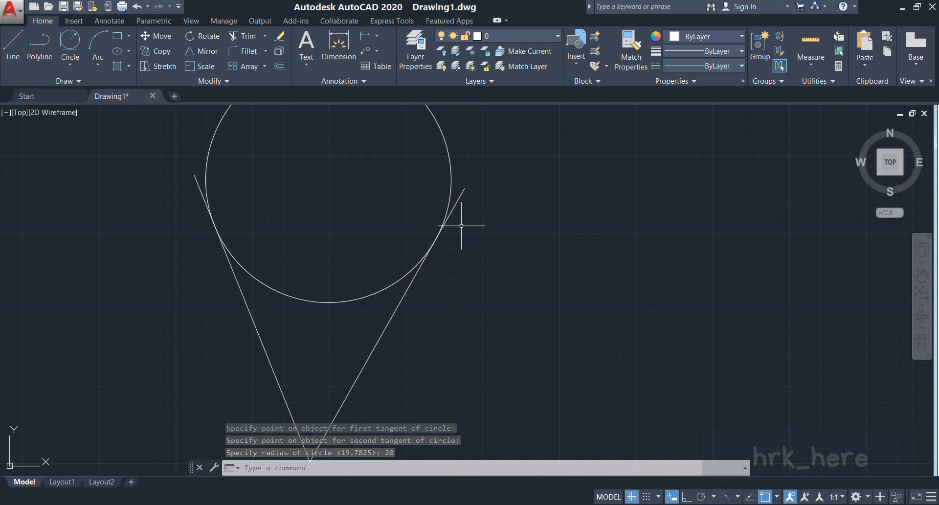
scroll(495, 233, "down", 2)
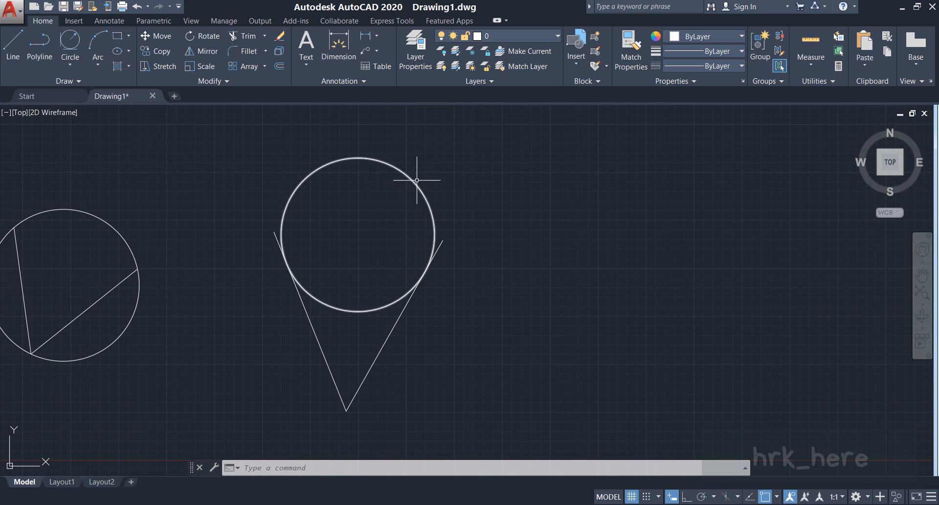
left_click(415, 182)
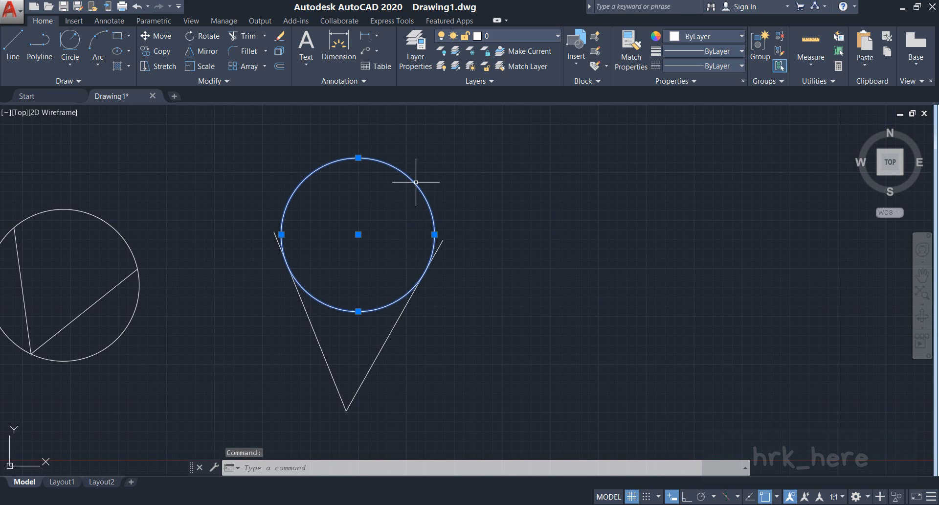
key("Escape")
Step: Draw a closed triangle from three connected lines in the empty space to the right of the tangent circle
middle_click_drag(607, 296, 409, 268)
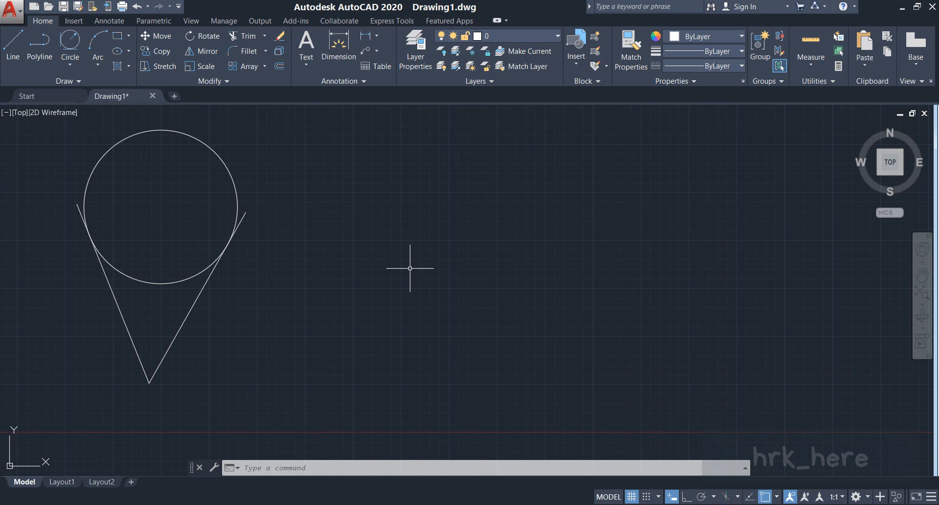
left_click(72, 66)
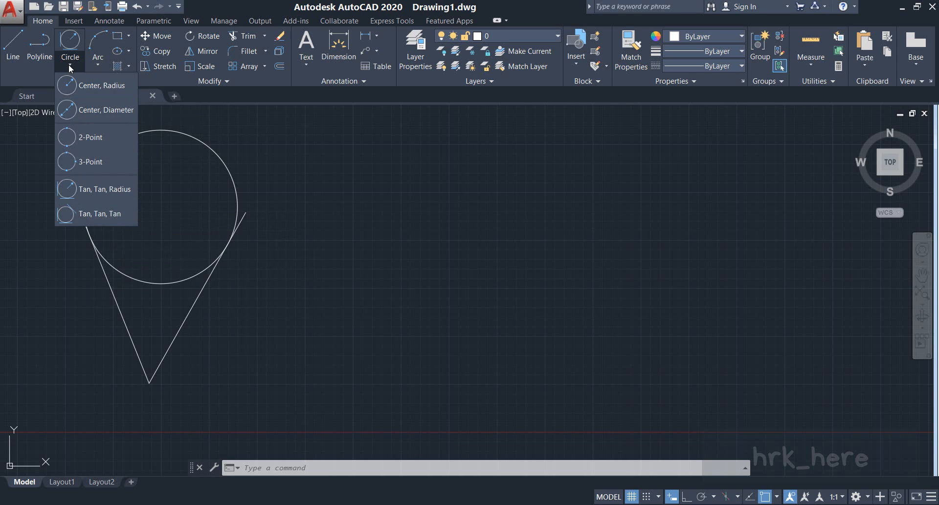
left_click(6, 54)
left_click(352, 240)
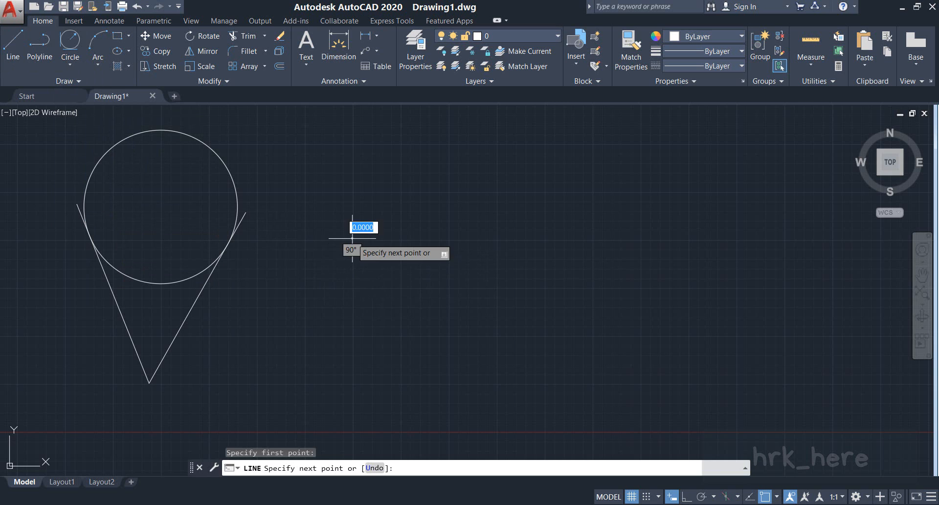
left_click(400, 370)
left_click(533, 291)
left_click(352, 239)
right_click(399, 223)
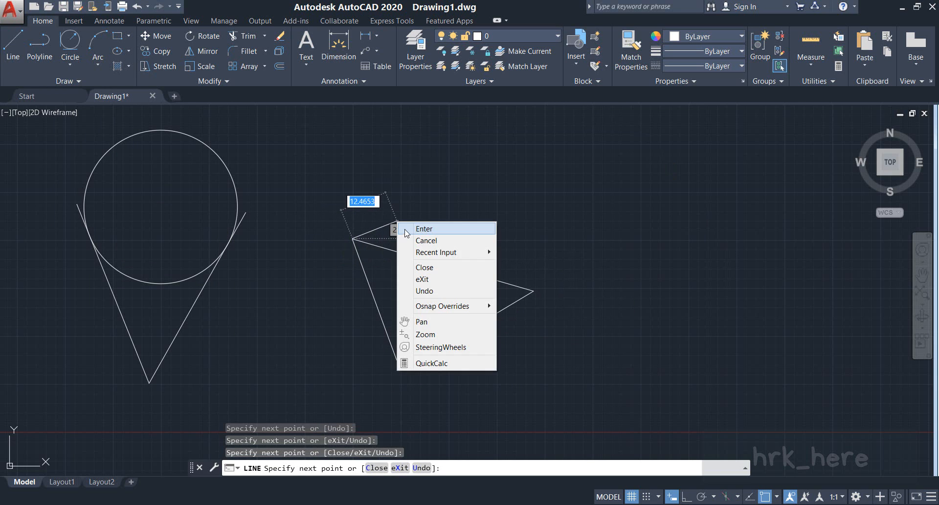
left_click(404, 229)
Step: Draw a Tan, Tan, Tan circle inside the triangle, tangent to all three of its sides
middle_click_drag(477, 264, 410, 247)
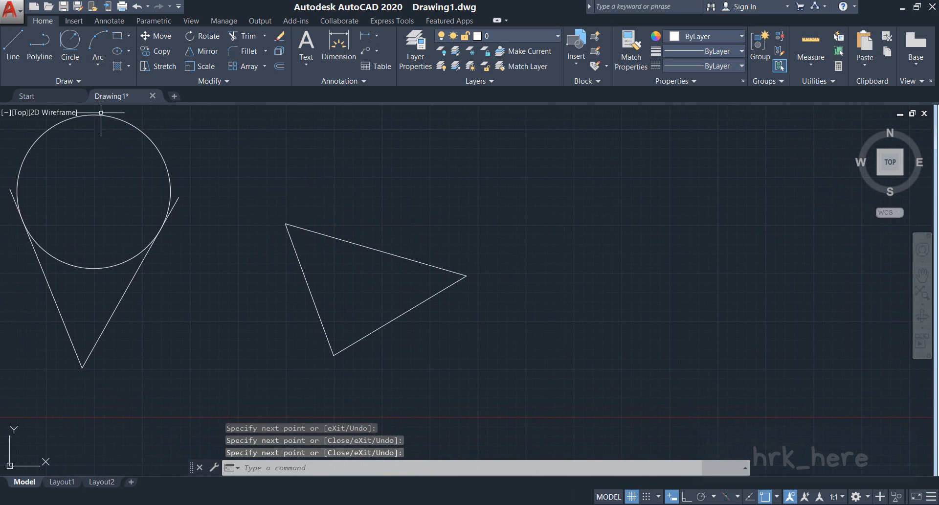
left_click(76, 68)
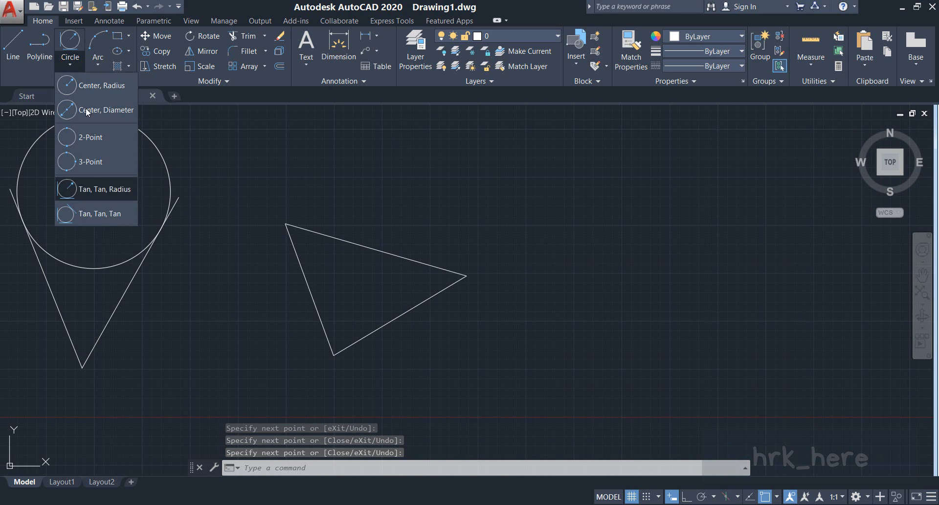
left_click(100, 213)
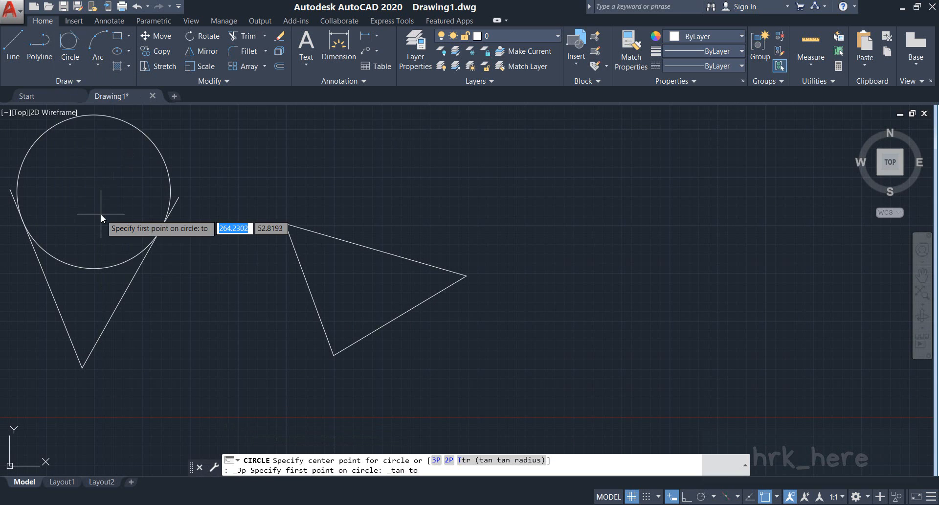
left_click(306, 278)
left_click(390, 321)
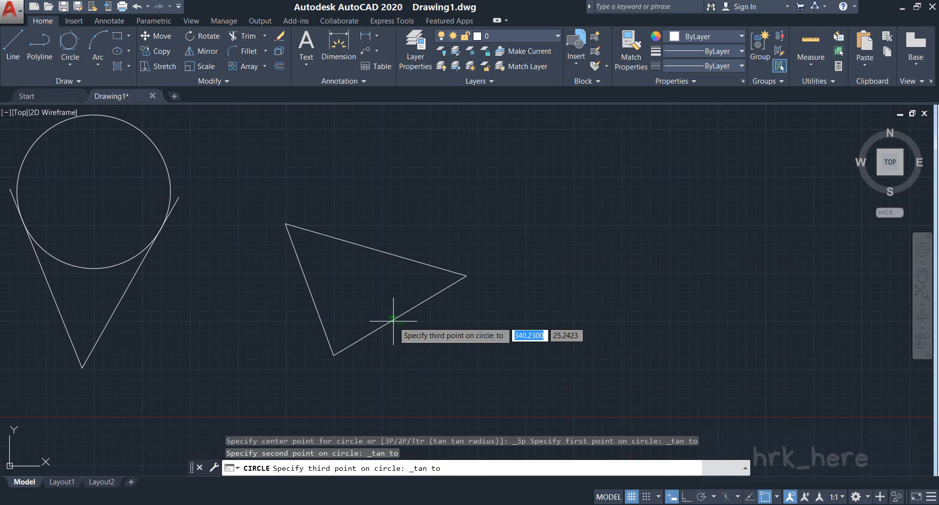
left_click(370, 247)
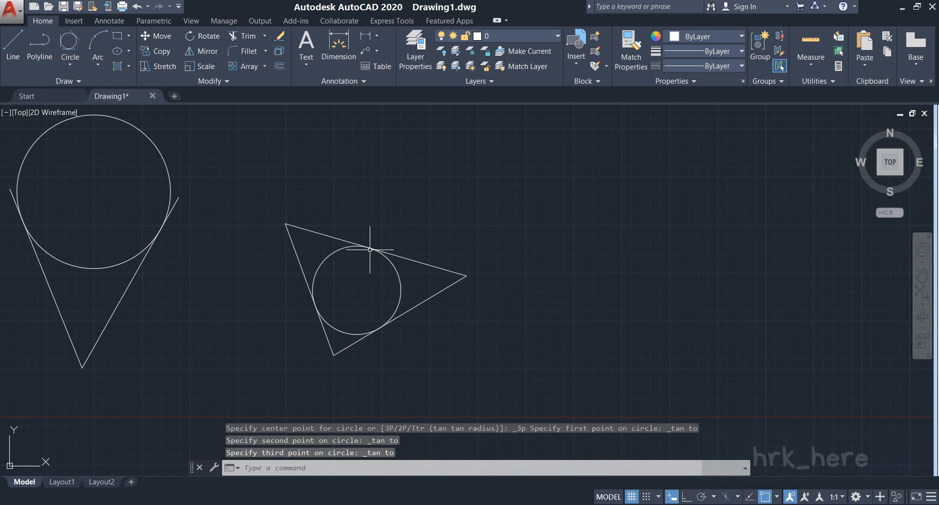
Step: Examine the circle inside the triangle up close and the whole row of constructed circles
scroll(349, 275, "up", 2)
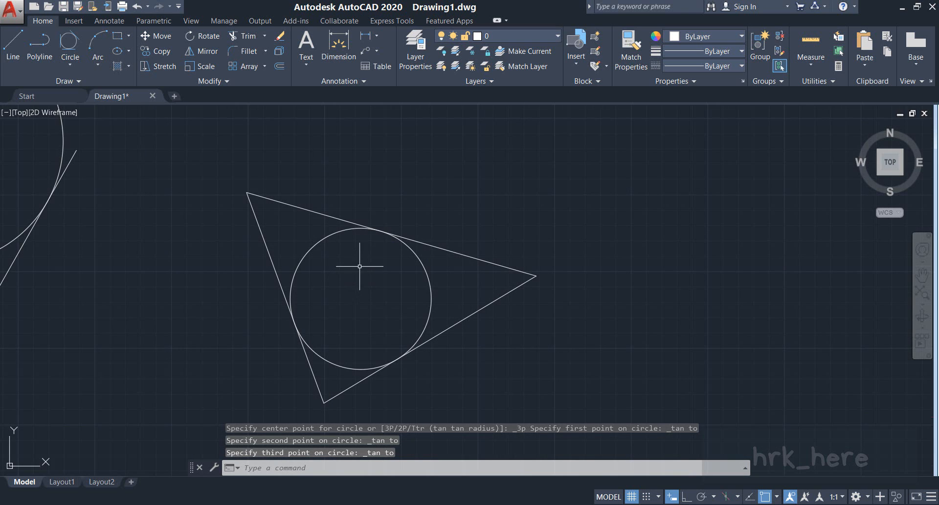
middle_click_drag(378, 306, 367, 277)
scroll(367, 277, "down", 3)
middle_click_drag(254, 254, 471, 272)
scroll(299, 256, "down", 2)
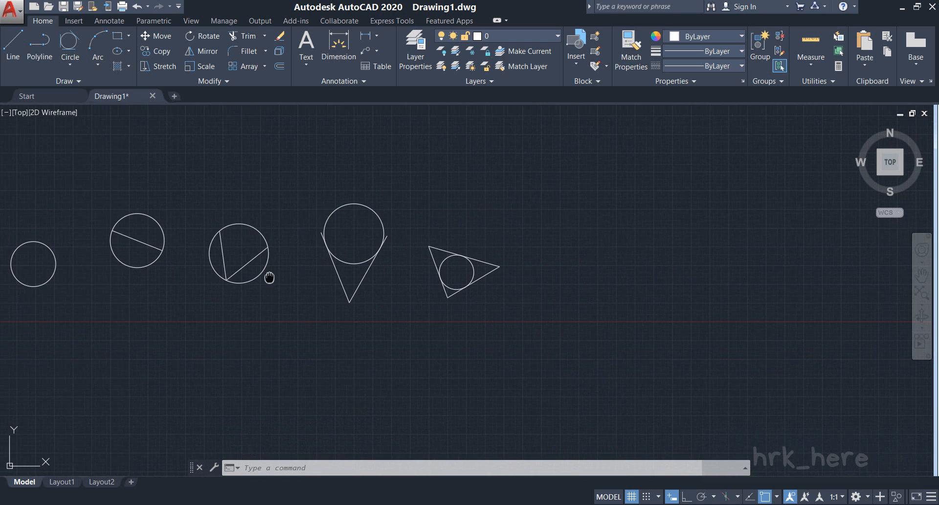
middle_click_drag(269, 277, 364, 272)
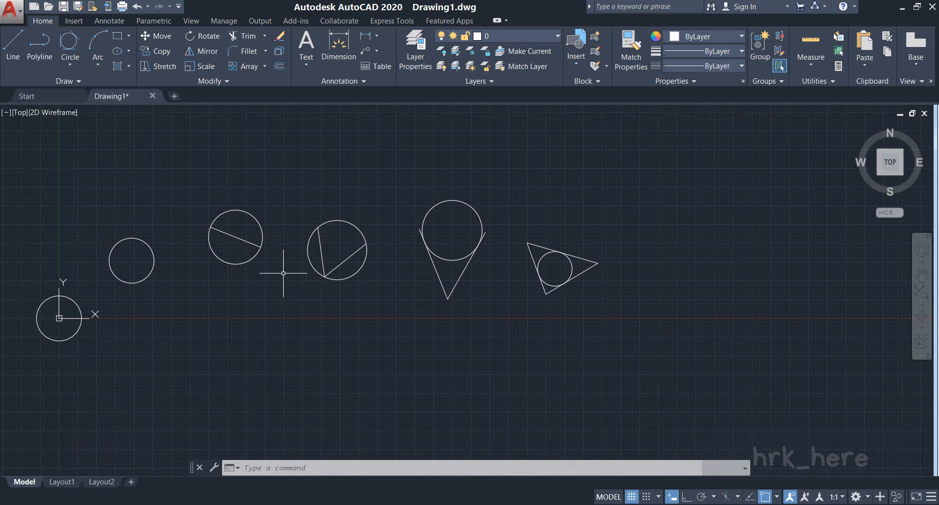